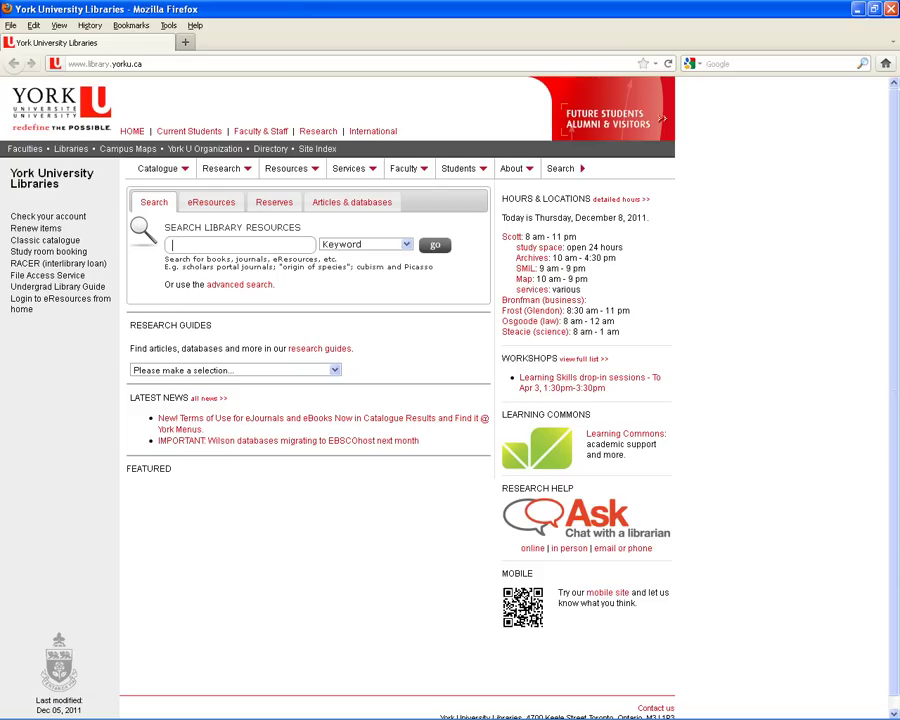
- Search York University Libraries for 'web of science' and reach the database's access link
{"action": "type", "text": "web of "}
{"action": "type", "text": "science"}
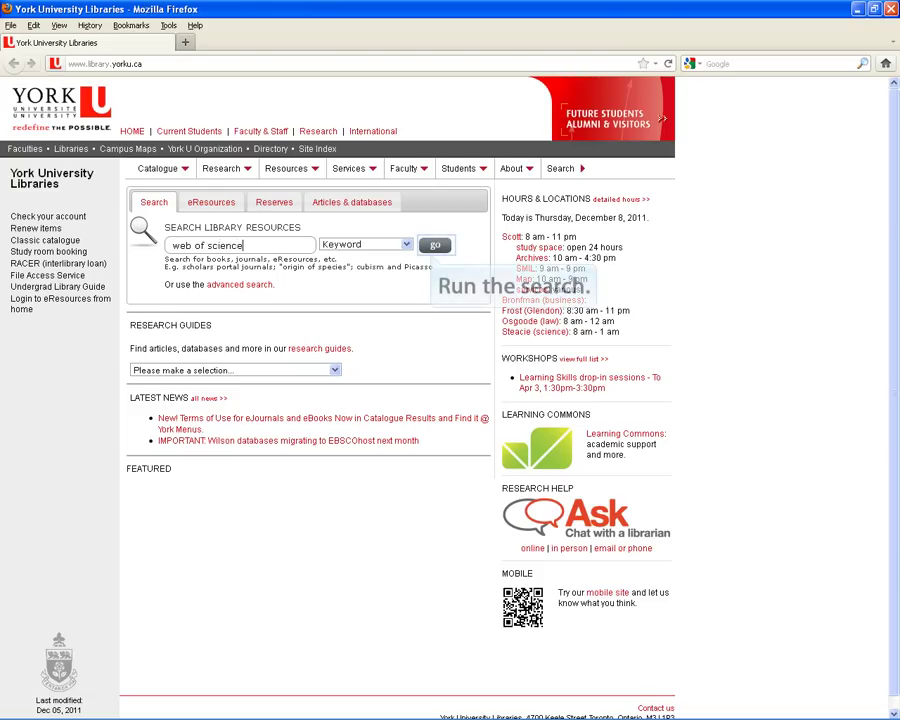
{"action": "key", "text": "Return"}
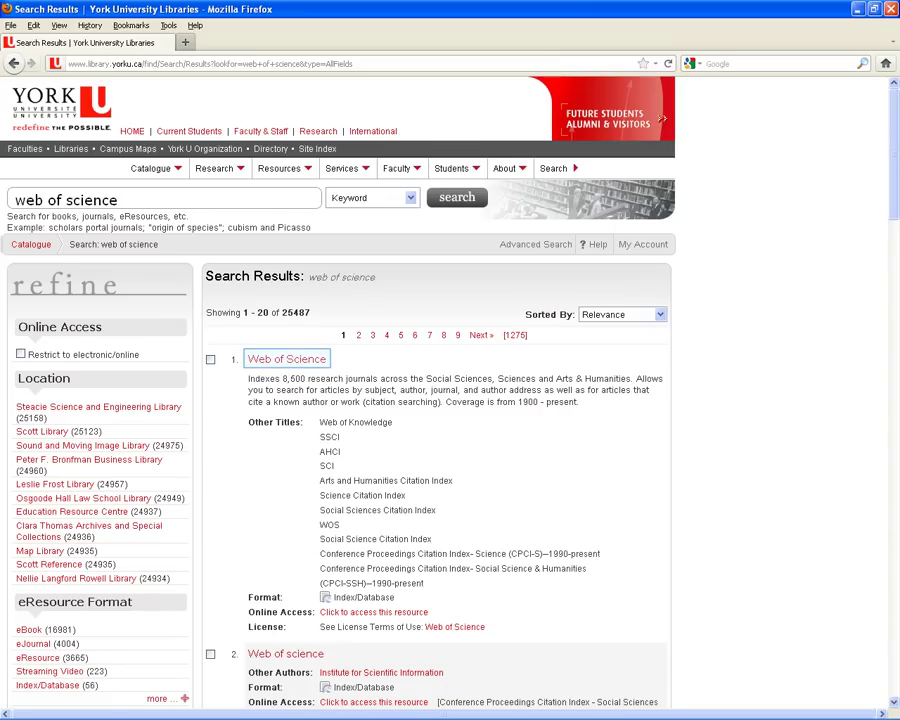
{"action": "key", "text": "Tab"}
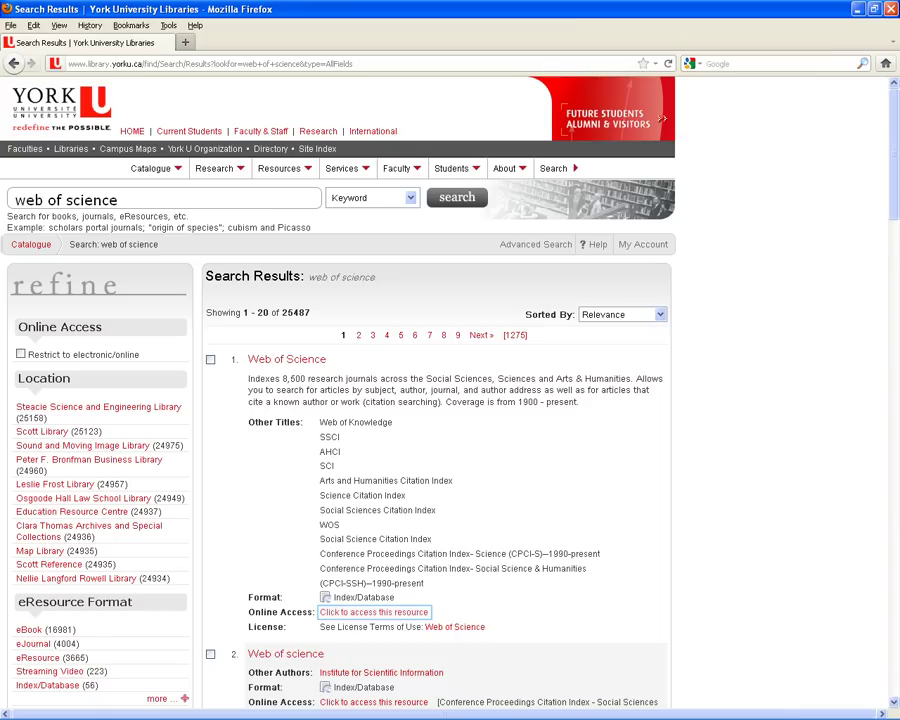
- Open Web of Science and bring up its Cited Reference Search form
{"action": "key", "text": "Return"}
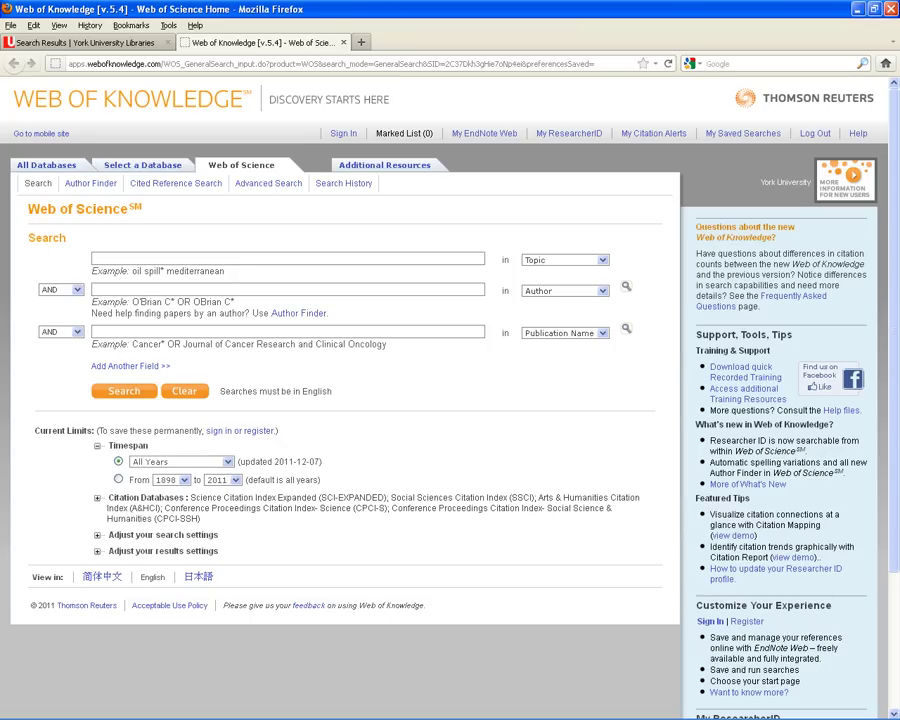
{"action": "key", "text": "Tab"}
{"action": "key", "text": "Return"}
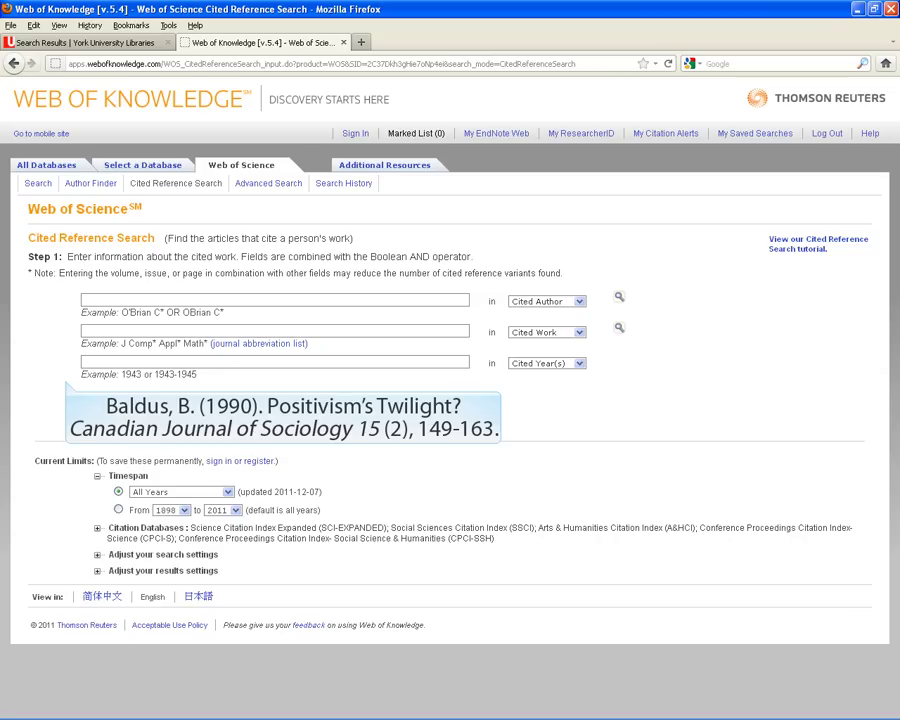
- Enter cited author 'baldus b*' and cited year 1990
{"action": "type", "text": "ba"}
{"action": "type", "text": "ldu"}
{"action": "type", "text": "s b"}
{"action": "type", "text": "*"}
{"action": "left_click", "coordinate": [275, 361]}
{"action": "type", "text": "19"}
{"action": "type", "text": "90"}
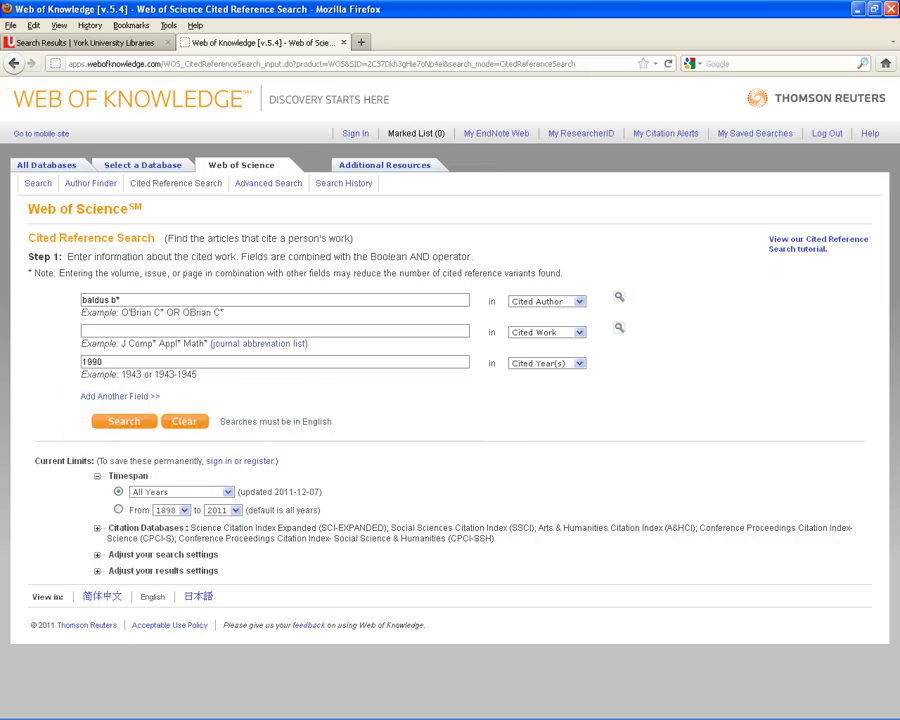
- Find 'canadian journal of sociology' in the cited work list and add both title variants
{"action": "type", "text": "cana"}
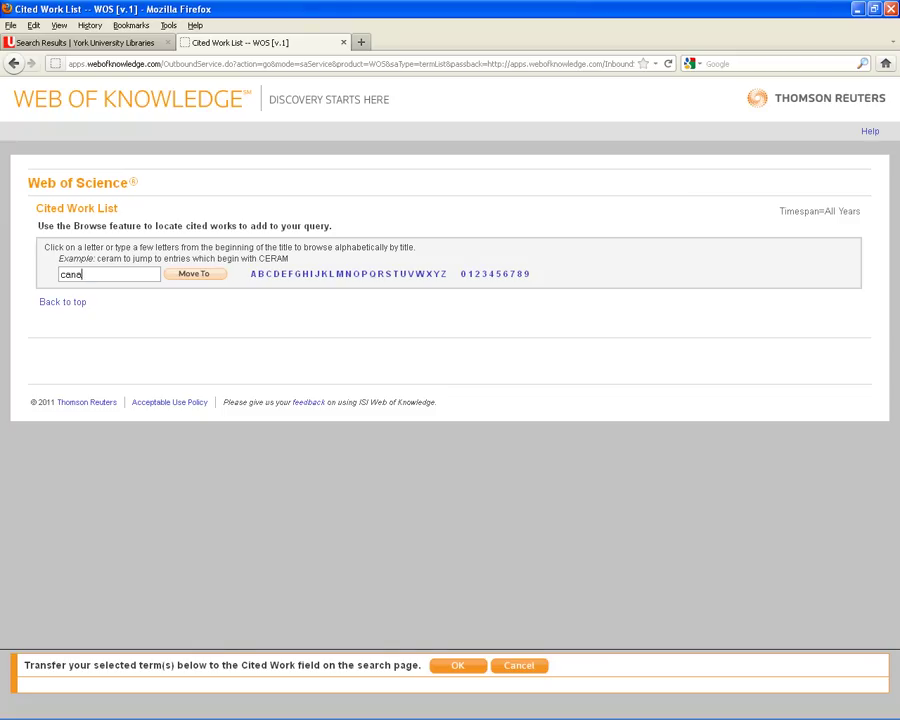
{"action": "type", "text": "dian jou"}
{"action": "type", "text": "rnal of so"}
{"action": "type", "text": "ciology"}
{"action": "key", "text": "Return"}
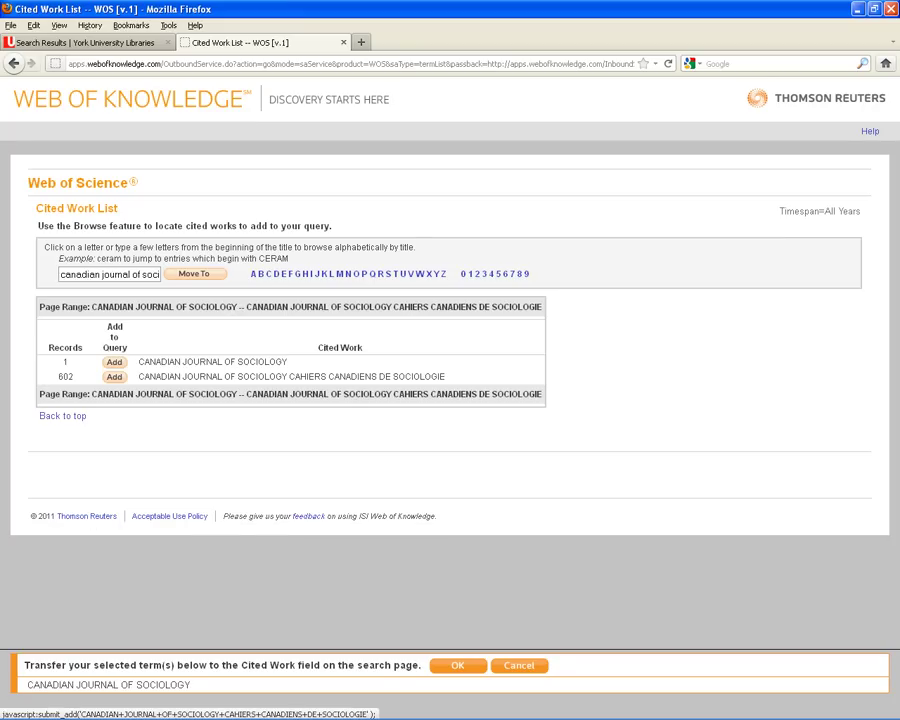
{"action": "left_click", "coordinate": [114, 377]}
{"action": "left_click", "coordinate": [114, 377]}
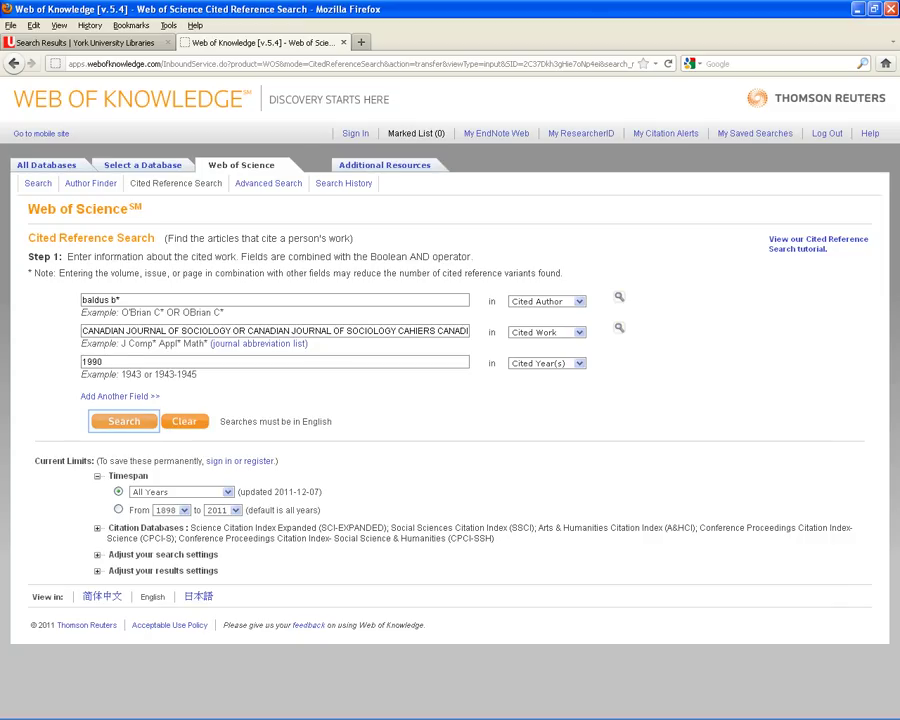
- Run the cited reference search for Baldus 1990 in Canadian Journal of Sociology
{"action": "key", "text": "Tab"}
{"action": "key", "text": "Return"}
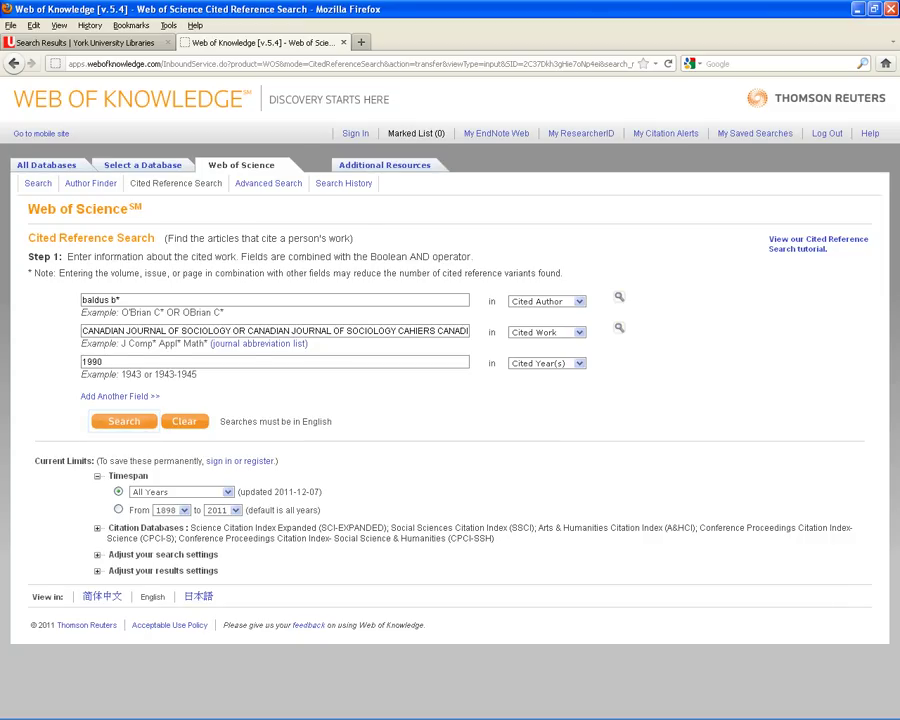